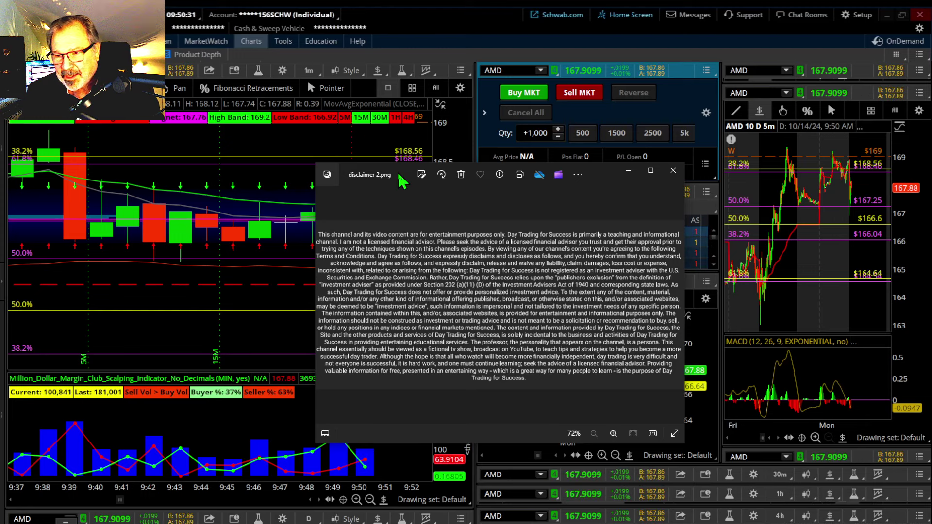
# Step: Move the disclaimer image viewer off-screen to uncover the Level II and 15-minute chart panels
pyautogui.moveTo(401, 181); pyautogui.dragTo(931, 181)
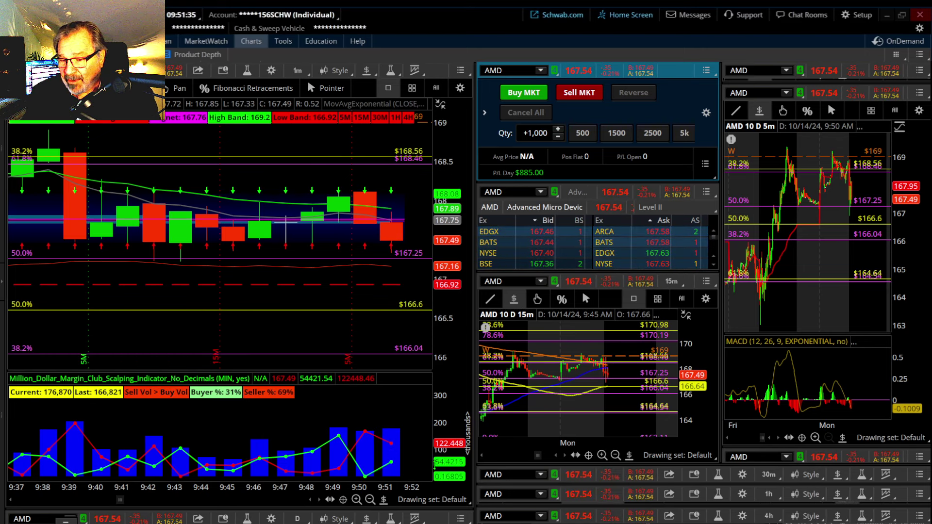
# Step: Maximize the daily AMD chart and remove its W price-level line
pyautogui.rightClick(388, 514)
pyautogui.click(417, 497)
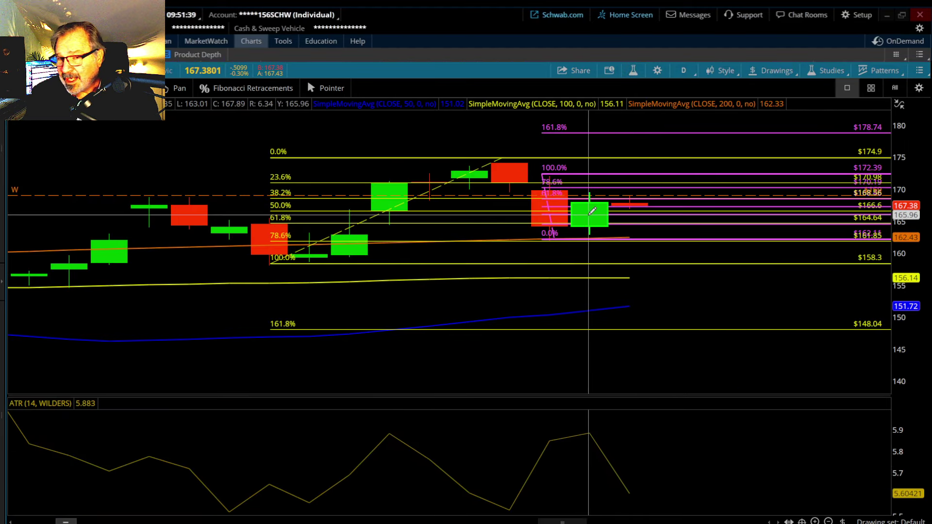
pyautogui.rightClick(97, 196)
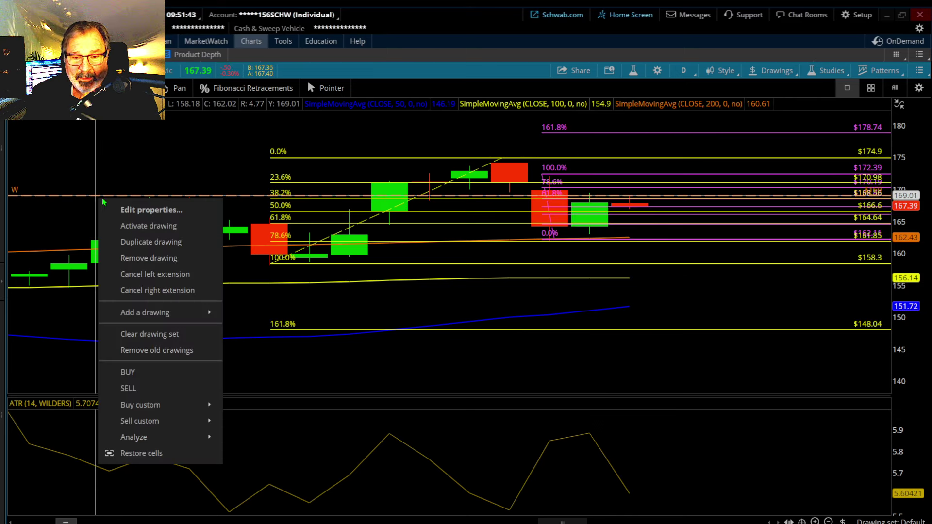
pyautogui.click(132, 261)
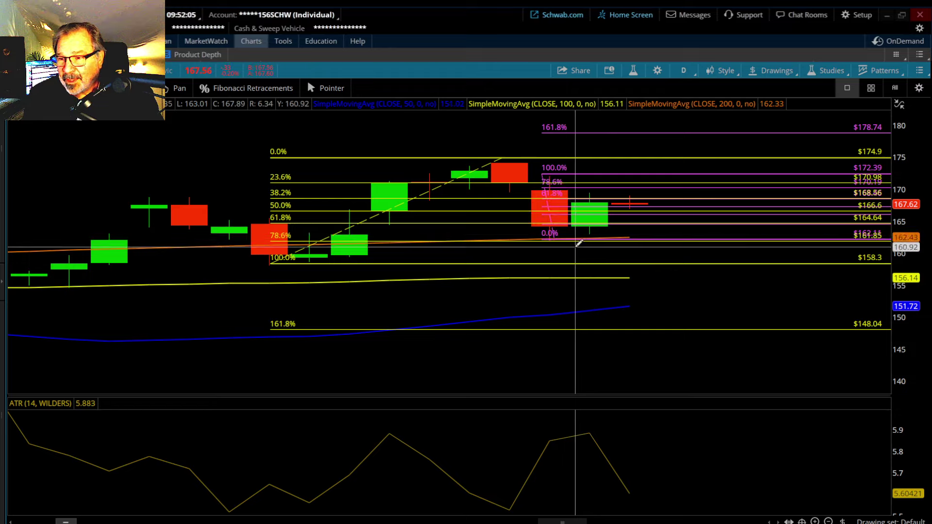
# Step: Back in the grid, zoom the 5-minute AMD chart to a narrower time range and maximize it
pyautogui.doubleClick(404, 78)
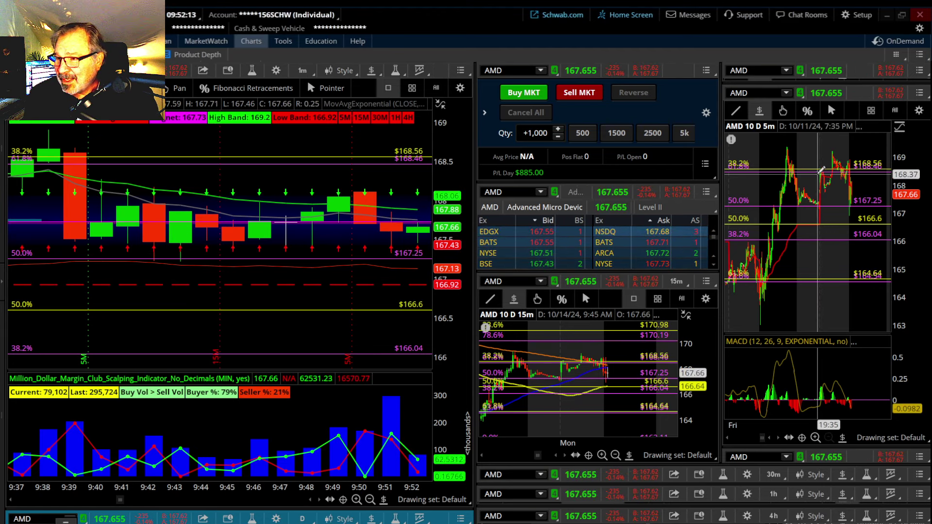
pyautogui.moveTo(827, 160); pyautogui.dragTo(879, 236)
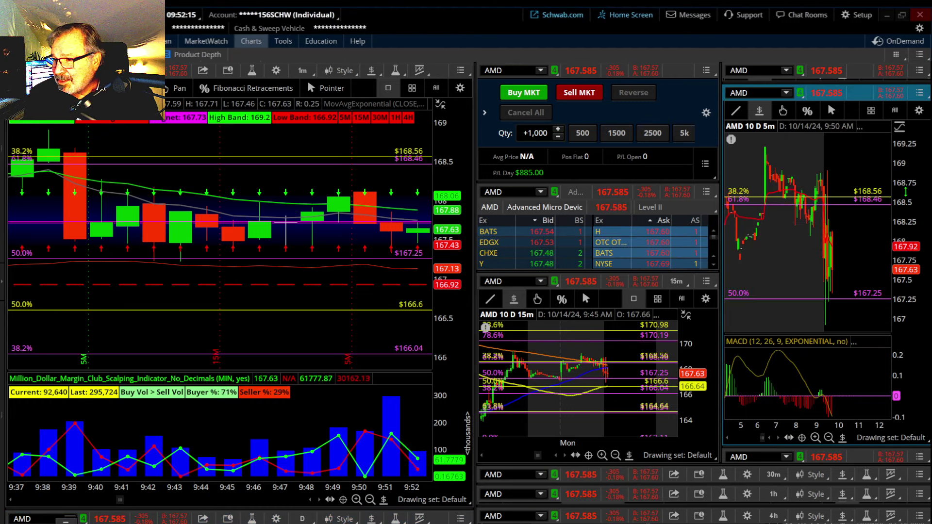
pyautogui.click(919, 93)
pyautogui.click(825, 279)
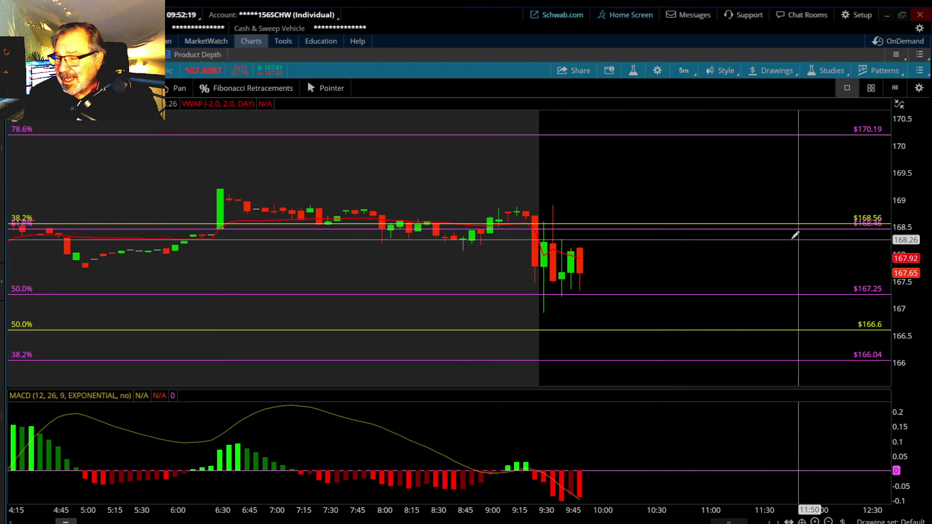
# Step: Autozoom the maximized chart to its full Fibonacci range, then restore the multi-panel layout
pyautogui.rightClick(341, 170)
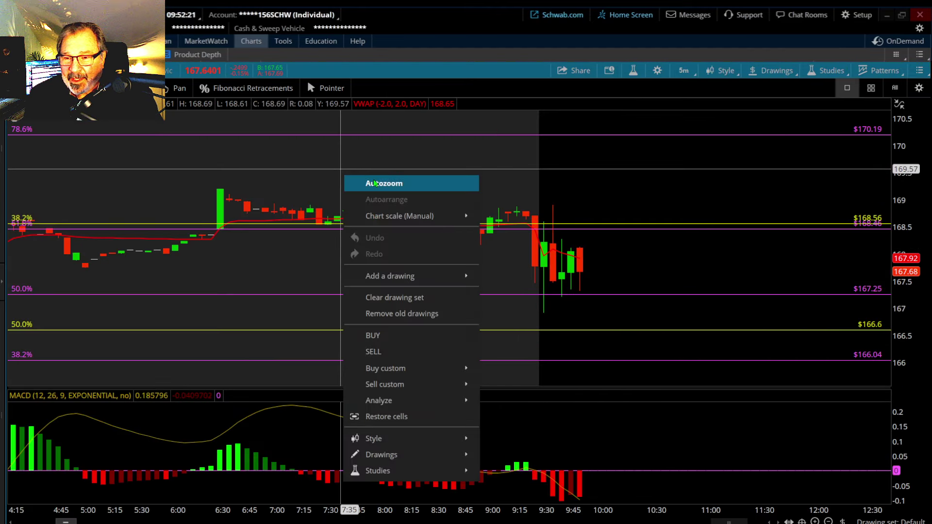
pyautogui.click(375, 184)
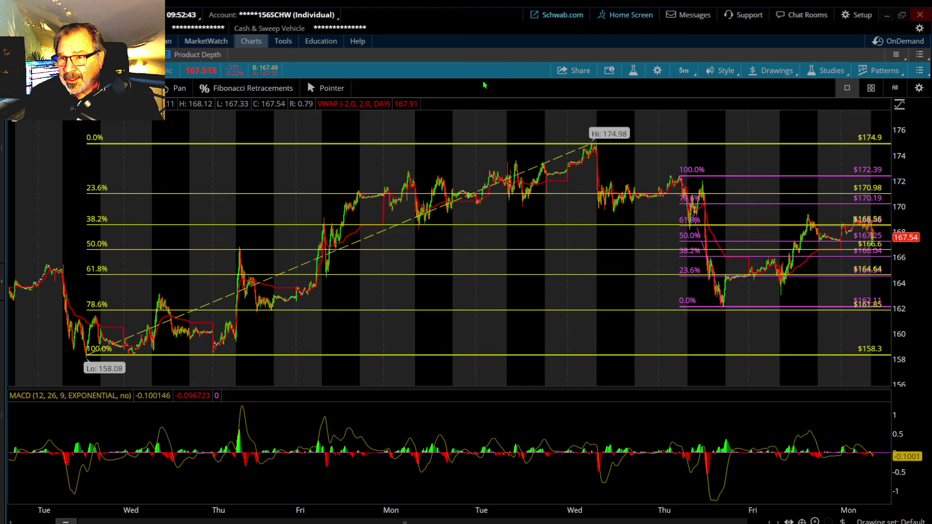
pyautogui.click(847, 88)
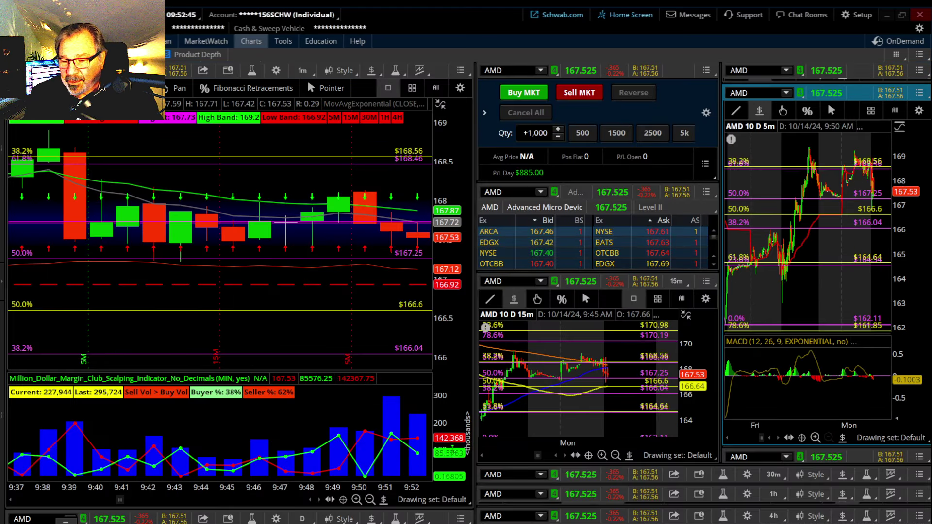
pyautogui.click(460, 518)
pyautogui.click(427, 501)
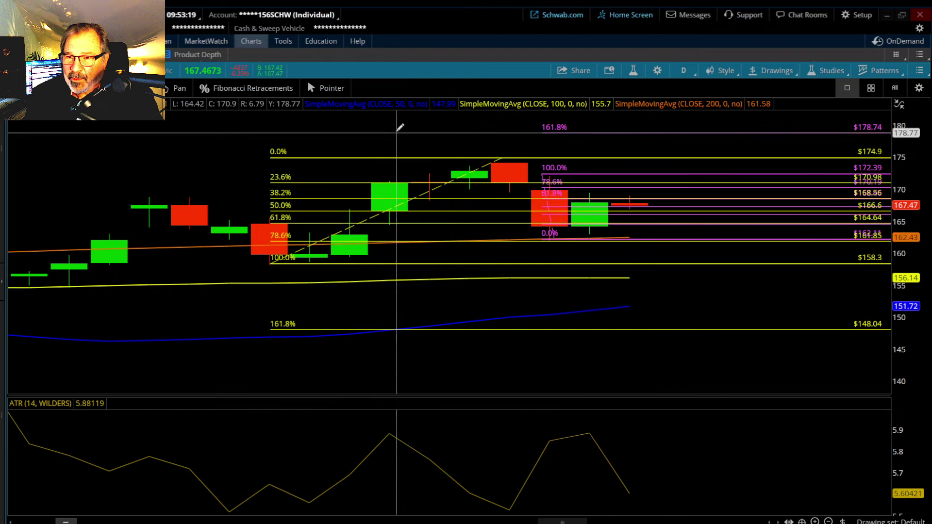
pyautogui.doubleClick(378, 78)
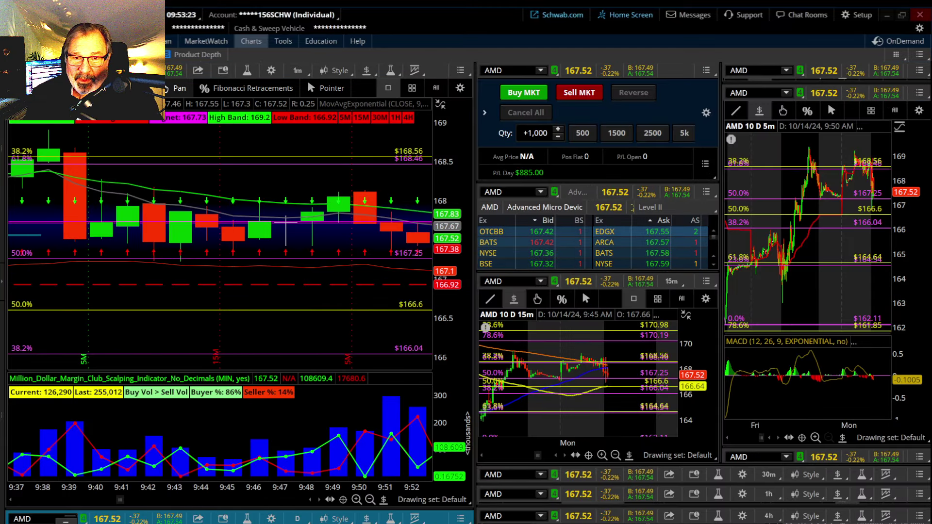
# Step: Pan the 1-minute AMD chart left to leave blank space after the latest candle
pyautogui.moveTo(323, 189); pyautogui.dragTo(259, 241)
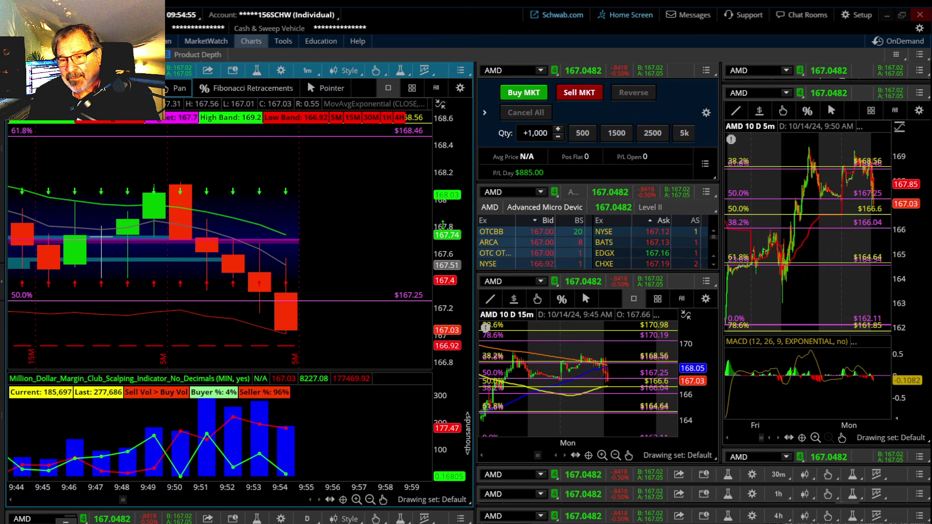
# Step: Compress the main chart's price scale to show the 168.56, 166.6 and 166.04 Fibonacci levels
pyautogui.moveTo(444, 228); pyautogui.dragTo(443, 262)
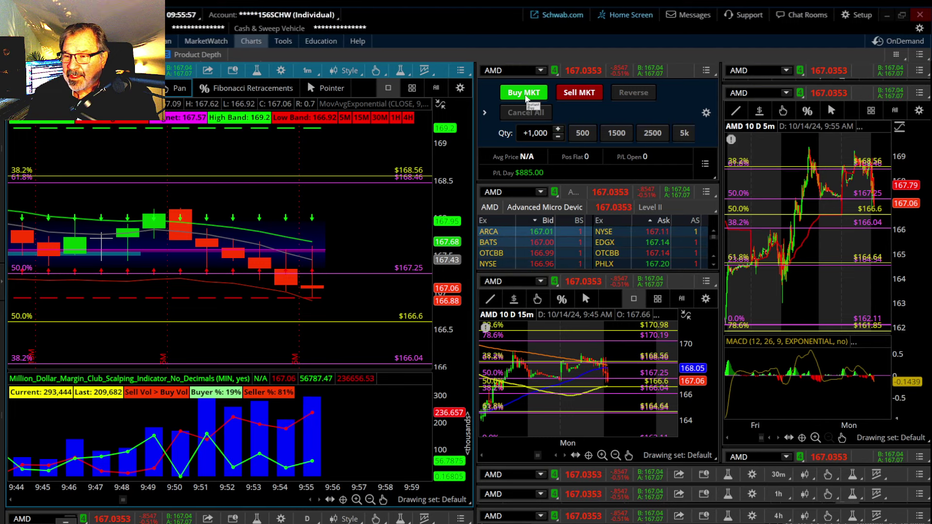
pyautogui.click(525, 95)
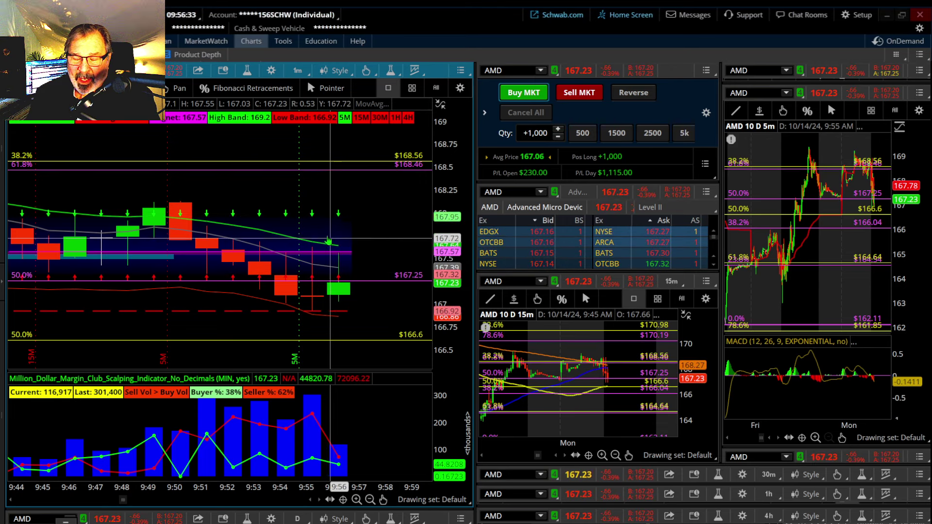
pyautogui.scroll(-2, 327, 307)
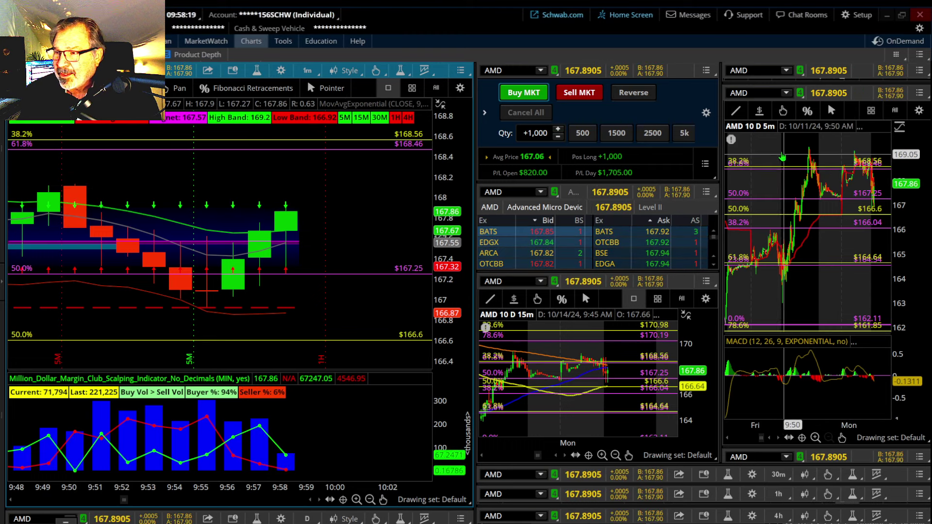
# Step: Zoom the 5-minute chart to the 8:00–10:35 session and compress the 5m and 1m price scales
pyautogui.click(759, 110)
pyautogui.scroll(5, 825, 218)
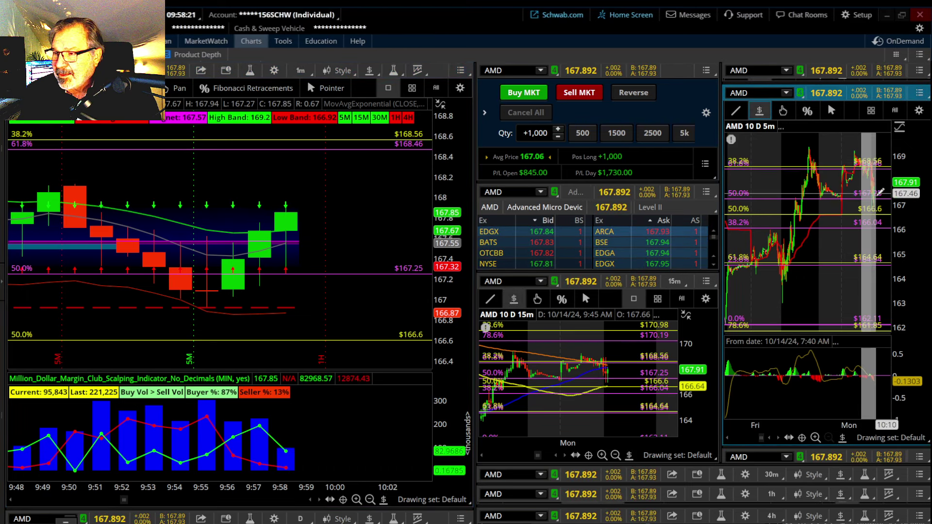
pyautogui.moveTo(882, 196); pyautogui.dragTo(883, 253)
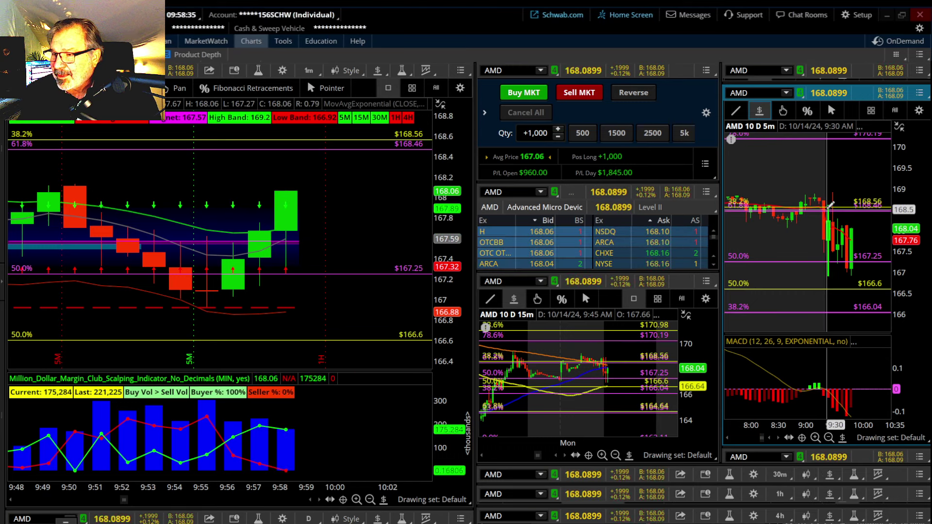
pyautogui.moveTo(437, 218); pyautogui.dragTo(438, 235)
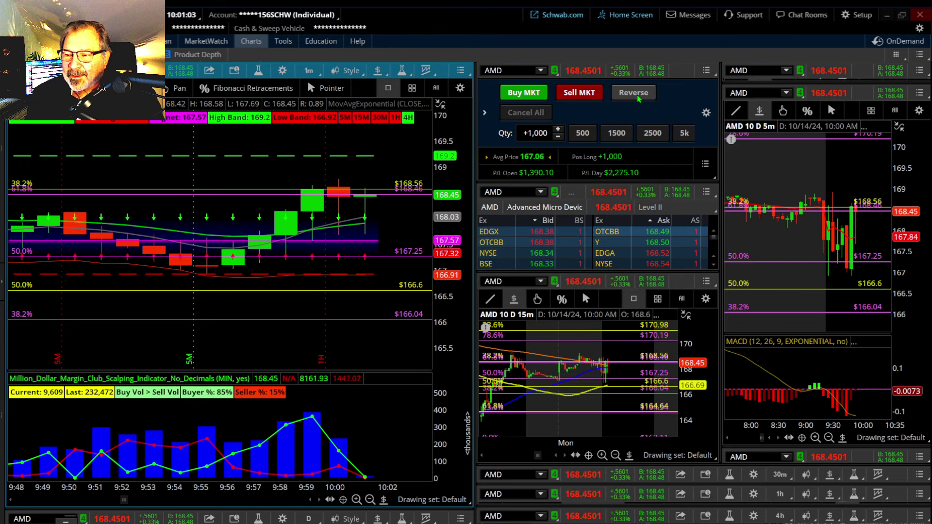
# Step: Reverse the AMD long to a 1,000-share short, ending in a new 1,000-share long at 168.52
pyautogui.click(633, 92)
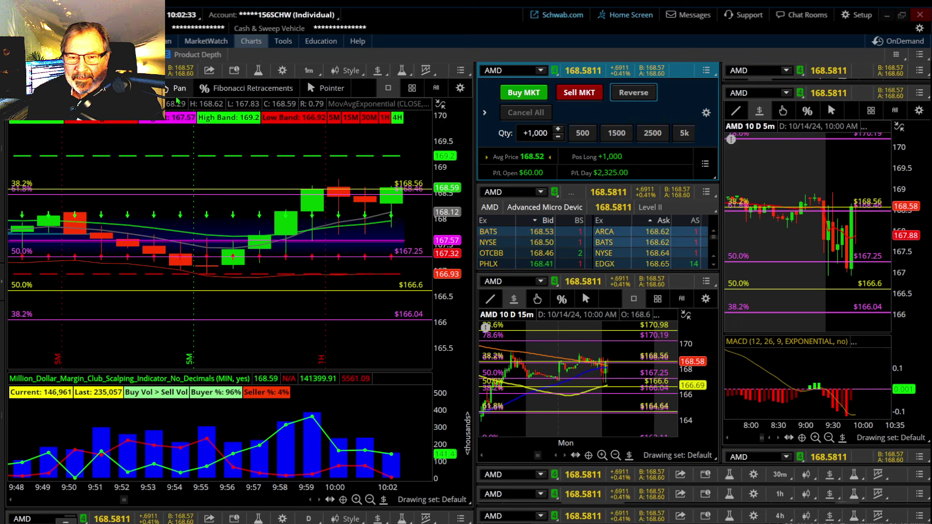
pyautogui.scroll(-2, 323, 308)
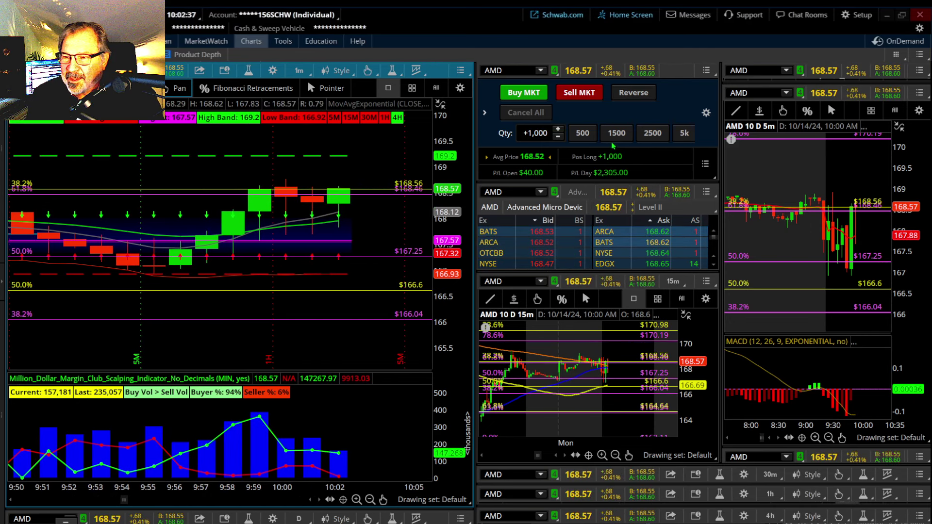
# Step: Reverse into a 1,000-share short at 168.64, then pan and rescale the 1-minute chart's price axis
pyautogui.click(630, 96)
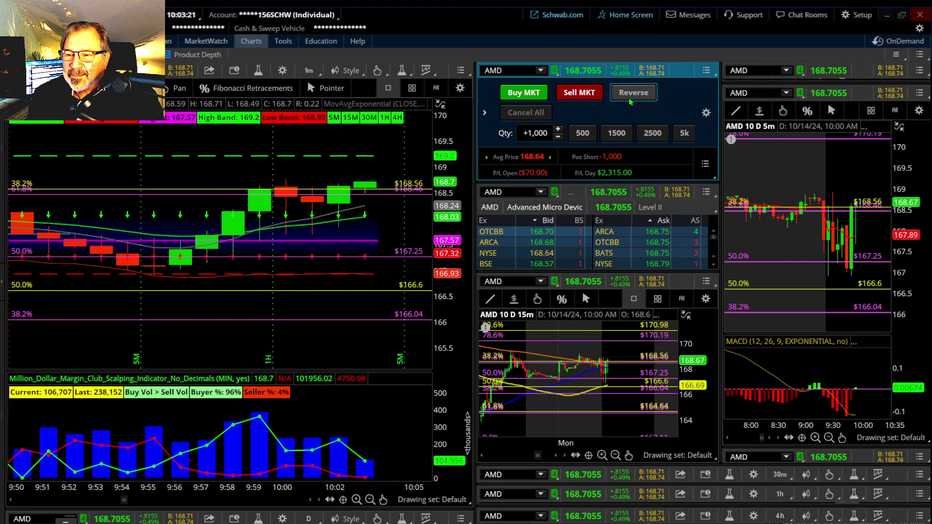
pyautogui.moveTo(365, 173); pyautogui.dragTo(260, 188)
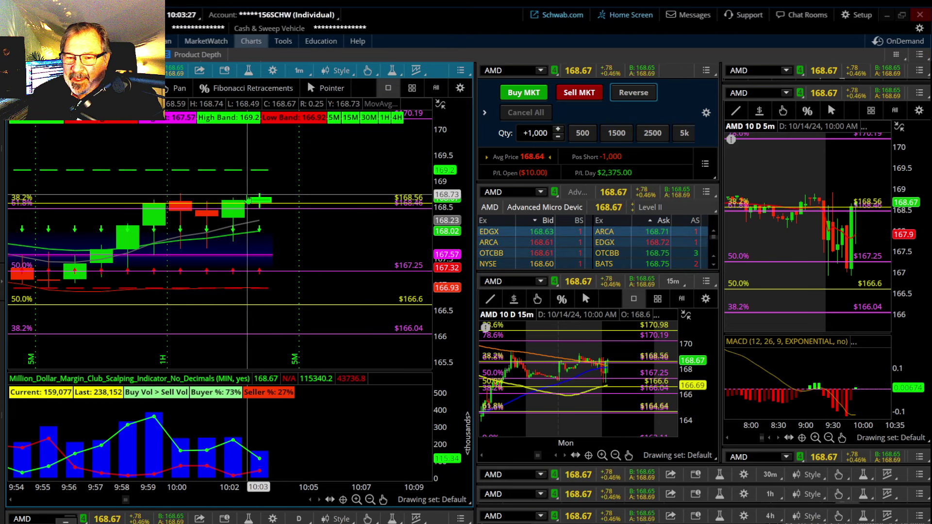
pyautogui.moveTo(443, 233); pyautogui.dragTo(440, 205)
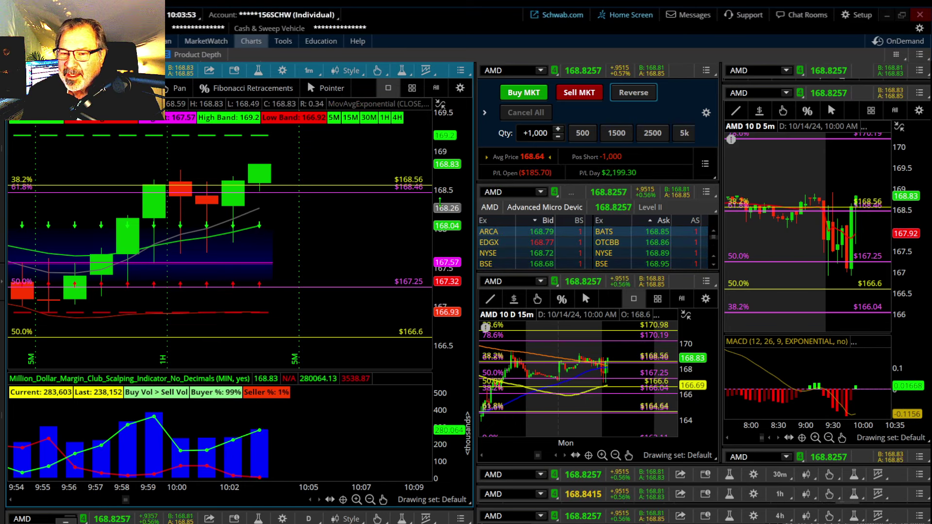
pyautogui.moveTo(451, 191); pyautogui.dragTo(451, 214)
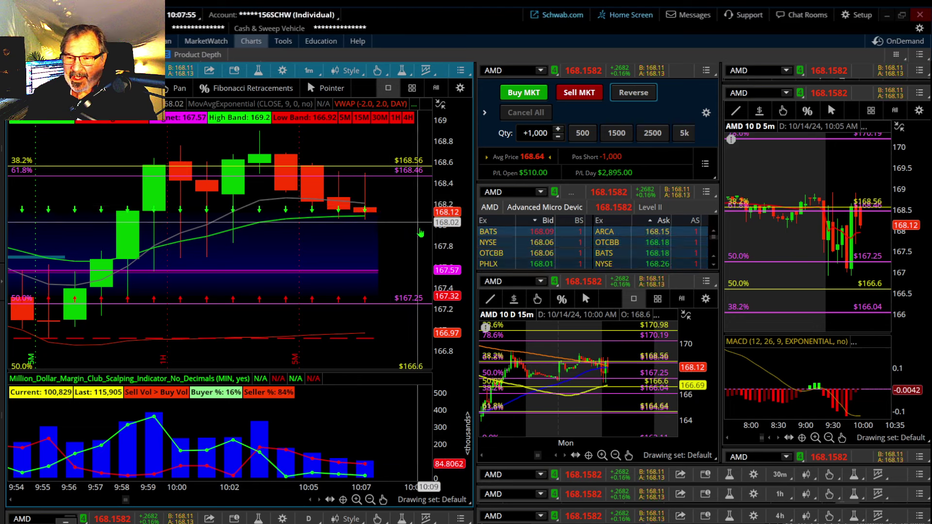
# Step: Pan the 1-minute chart so candles from about 9:58 onward fill the view
pyautogui.moveTo(460, 270); pyautogui.dragTo(354, 280)
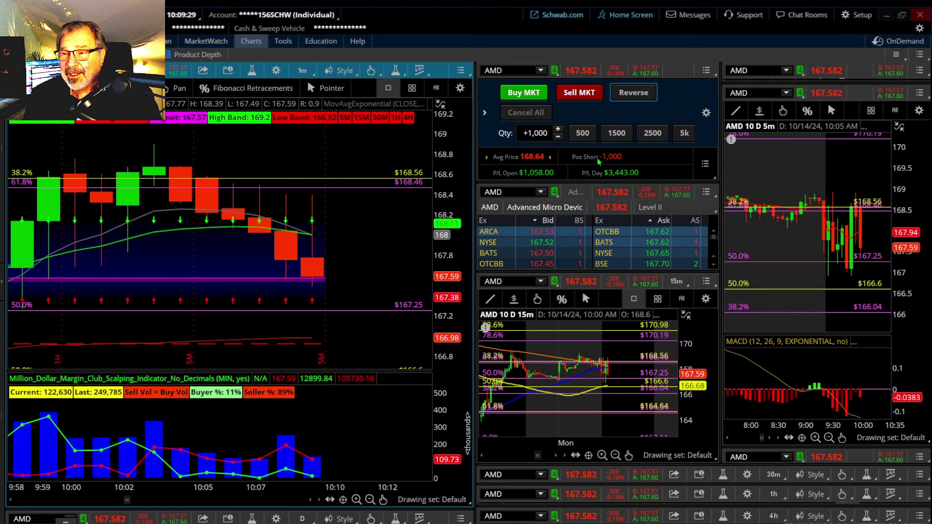
# Step: Reverse the 1,000-share AMD short into a 1,000-share long at 167.50
pyautogui.click(632, 93)
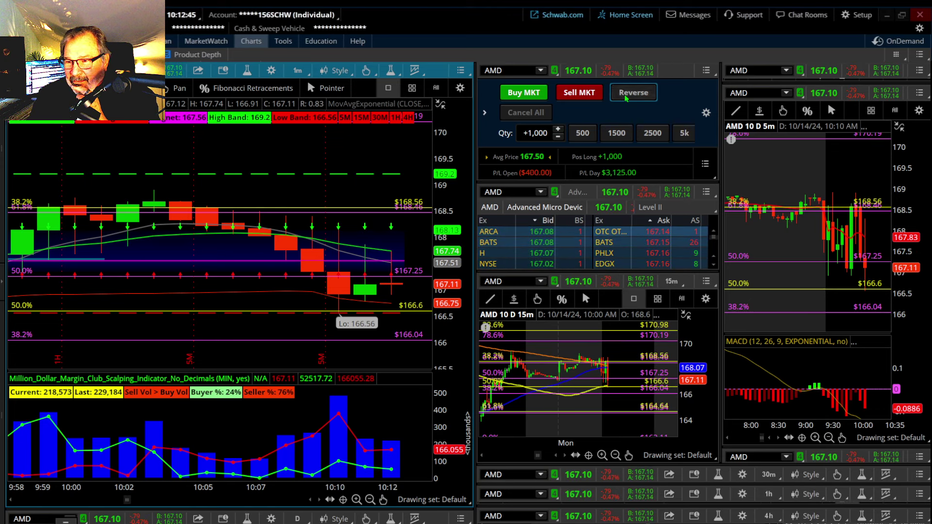
# Step: Reverse the AMD long into a 1,000-share short near 167.12 and pan the 1m chart left
pyautogui.click(625, 97)
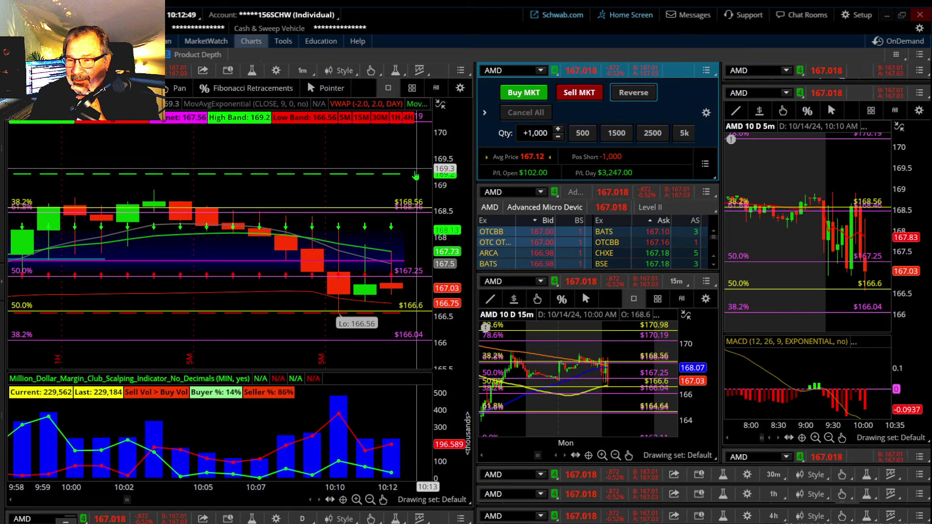
pyautogui.moveTo(360, 181); pyautogui.dragTo(253, 188)
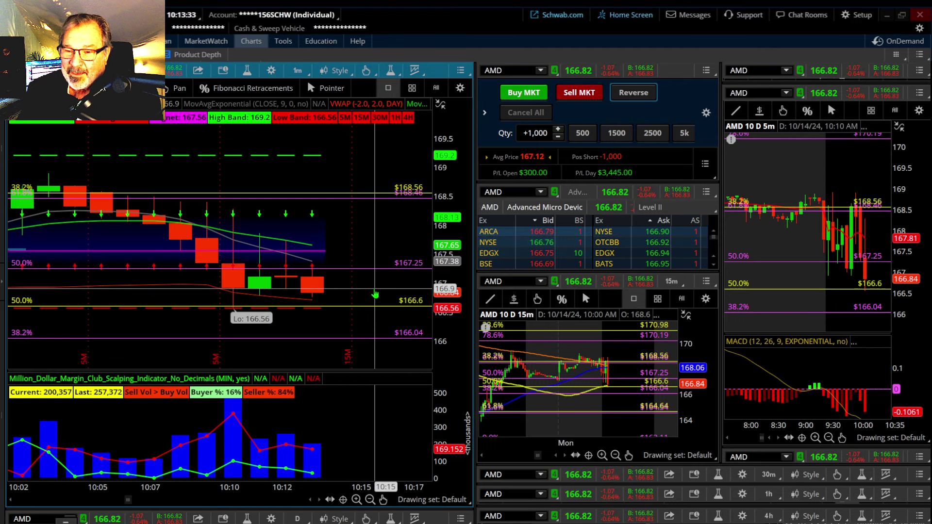
# Step: Pan the 1m AMD chart to the newest candles and stretch its price scale around the 50% level
pyautogui.moveTo(375, 293); pyautogui.dragTo(325, 249)
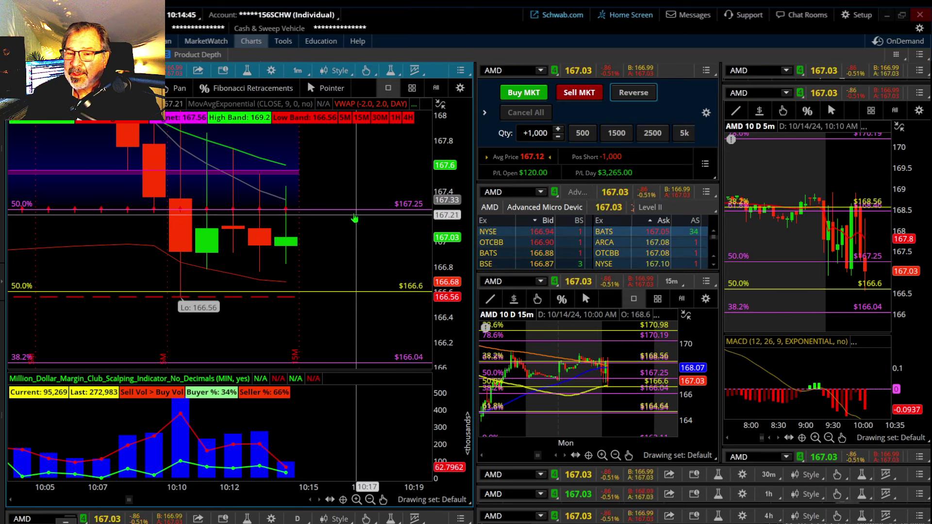
pyautogui.moveTo(438, 255); pyautogui.dragTo(438, 233)
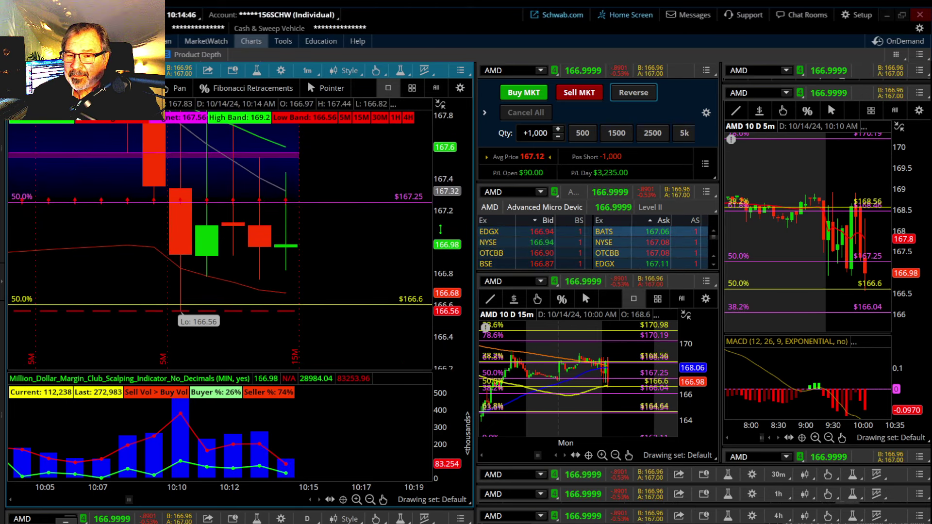
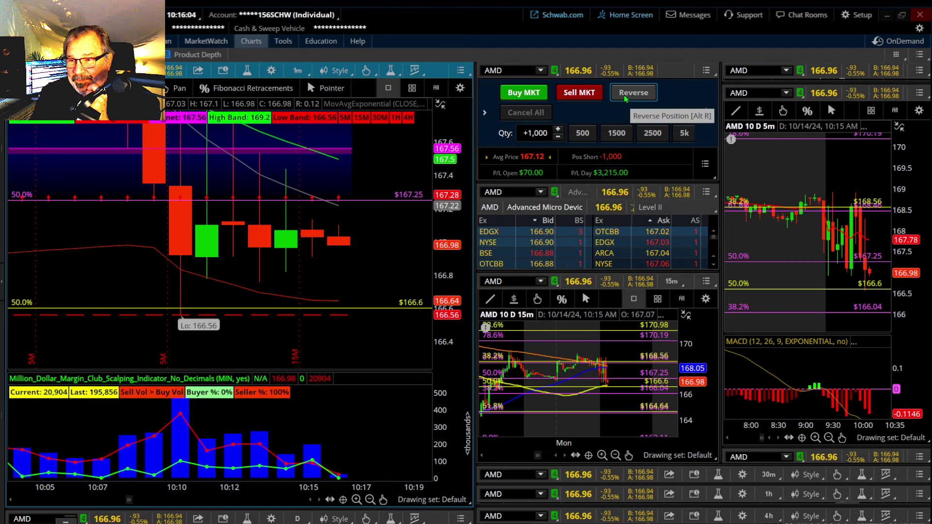
# Step: Reverse the 1,000-share AMD short into a 1,000-share long averaging 166.95
pyautogui.click(624, 95)
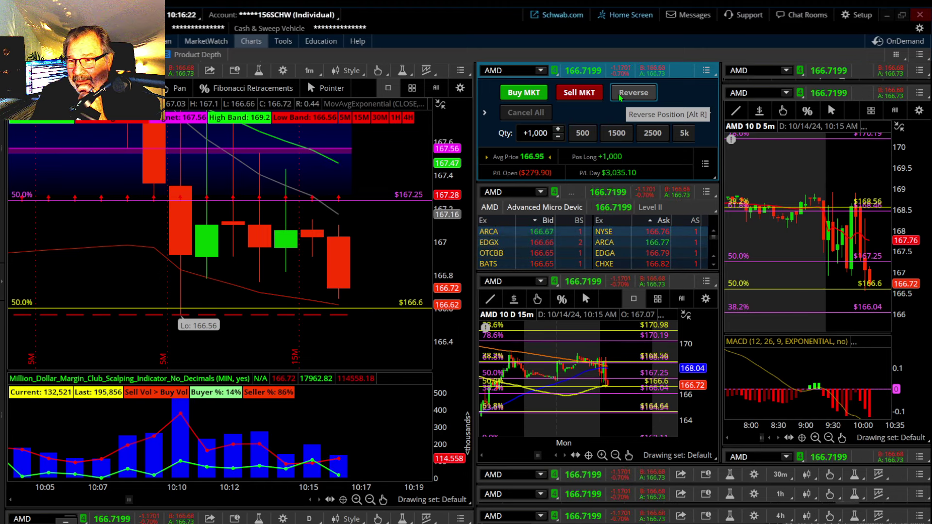
# Step: Reverse the AMD long back into a 1,000-share short averaging 166.71
pyautogui.click(619, 96)
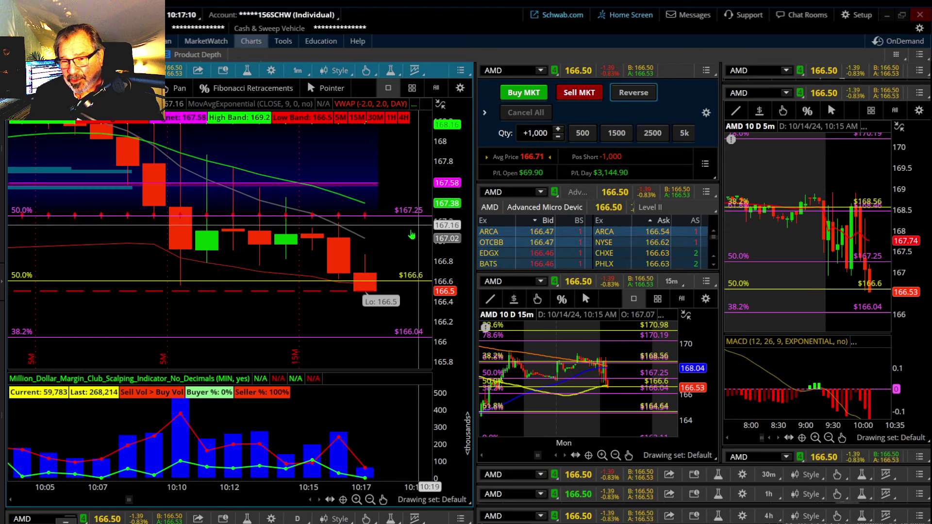
# Step: Scroll the 1-minute AMD chart and compress its price axis so the latest lows fit
pyautogui.scroll(-4, 340, 306)
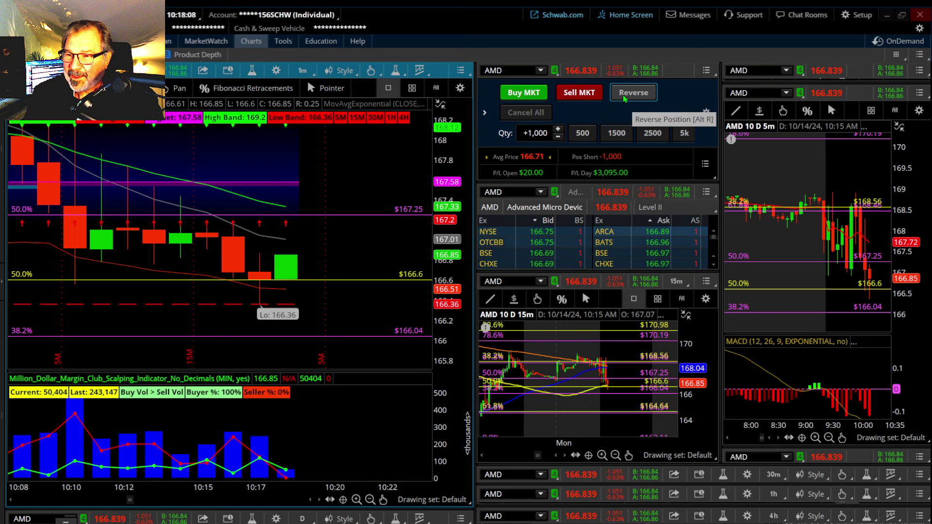
pyautogui.moveTo(432, 262); pyautogui.dragTo(433, 291)
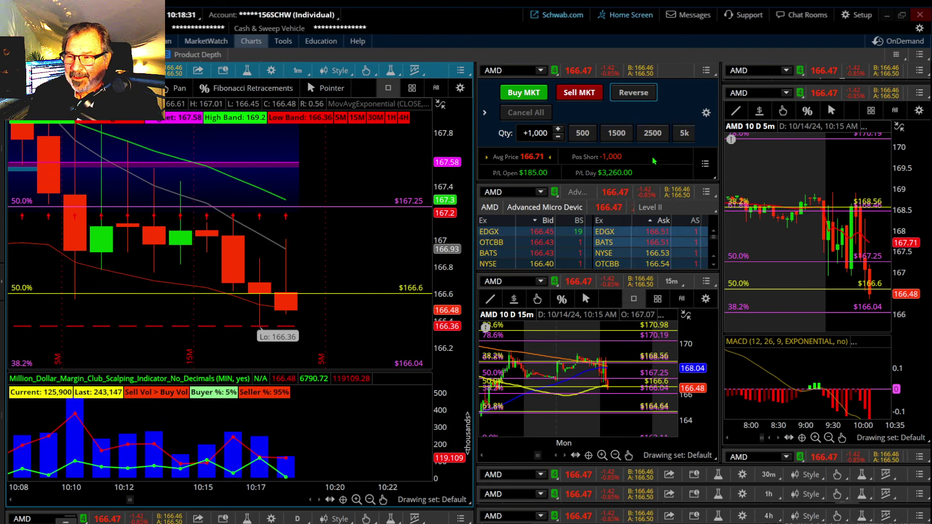
# Step: Reverse AMD from short to long and back, ending long 1,000 shares at 166.25
pyautogui.click(624, 96)
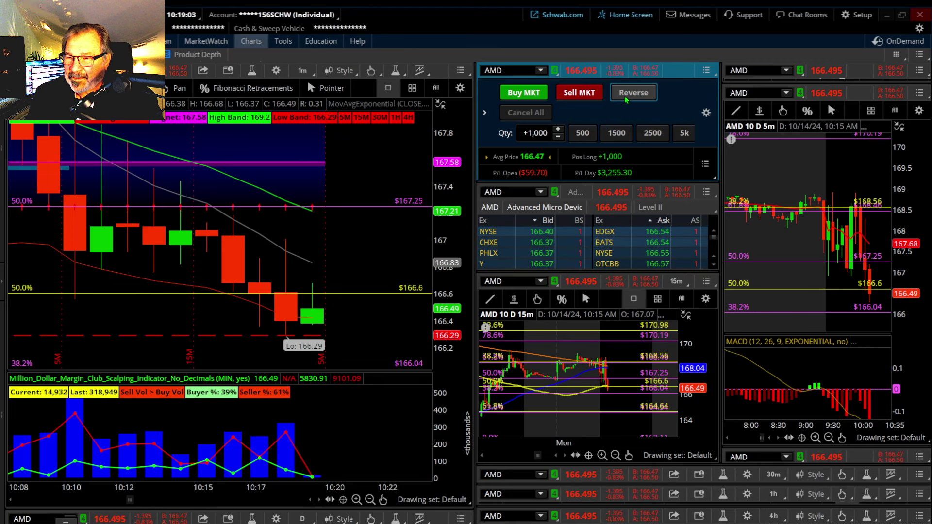
pyautogui.click(624, 95)
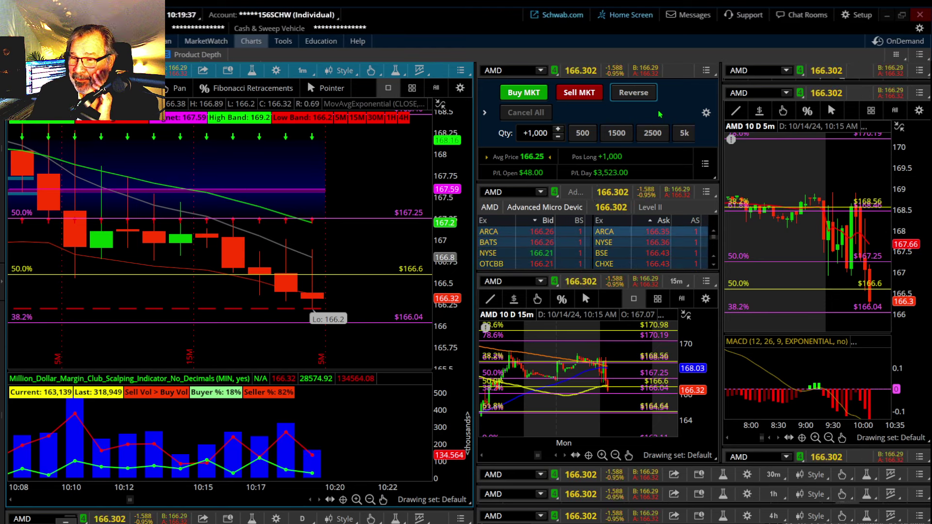
# Step: Pan the 1-minute chart to the newest candles, then reverse into short 1,000 at 166.62
pyautogui.moveTo(369, 291); pyautogui.dragTo(312, 258)
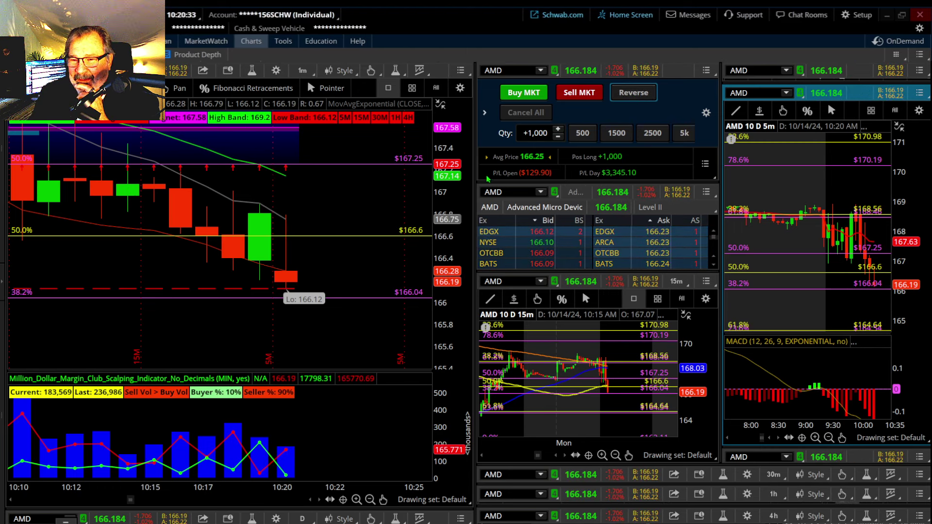
pyautogui.moveTo(377, 260); pyautogui.dragTo(326, 268)
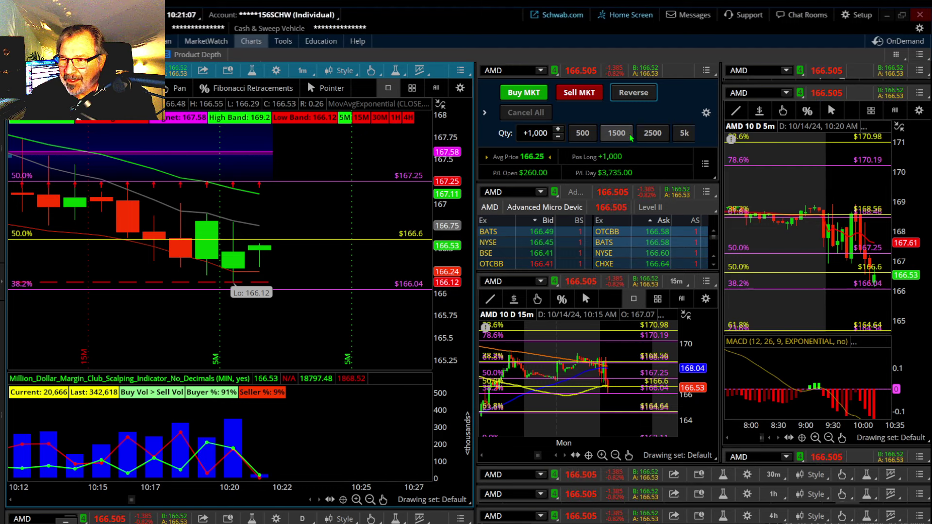
pyautogui.click(632, 95)
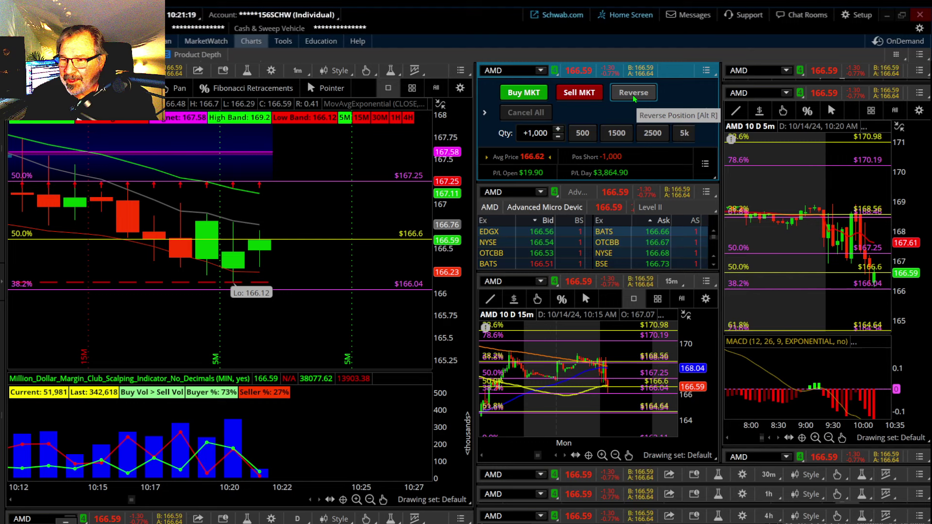
# Step: Reverse the AMD short into a 1,000-share long averaging 166.62
pyautogui.click(633, 94)
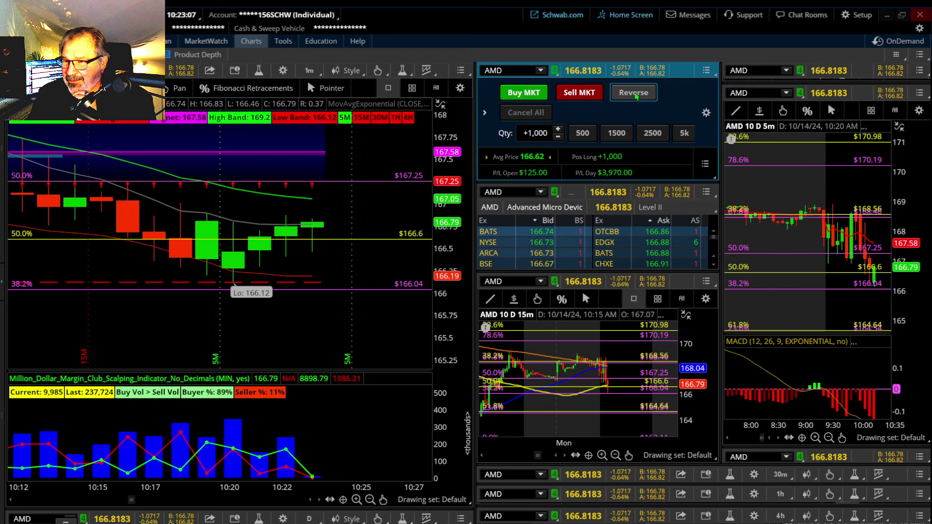
# Step: Reverse AMD to short 1,000, then straight back to long 1,000 averaging 166.73
pyautogui.click(634, 92)
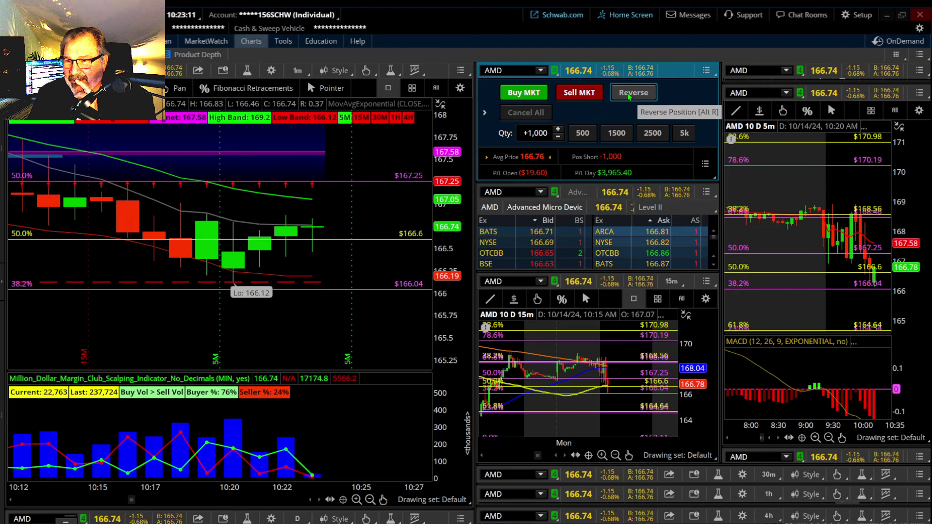
pyautogui.click(633, 93)
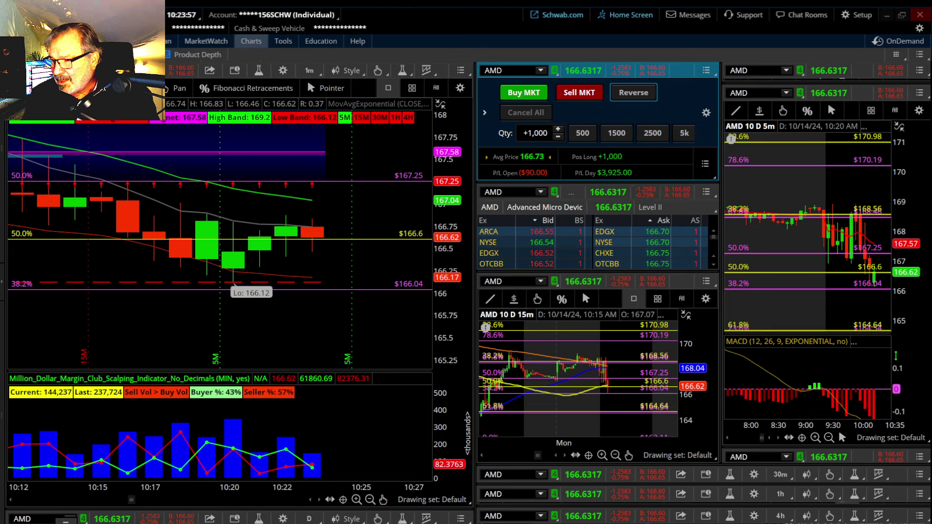
pyautogui.moveTo(896, 354); pyautogui.dragTo(902, 374)
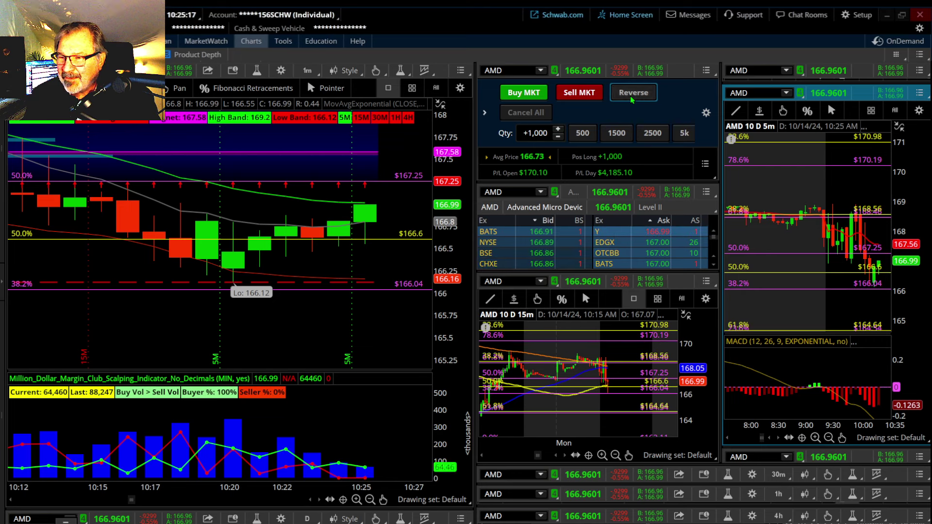
# Step: Reverse the 1,000-share AMD long into a short averaging 166.97
pyautogui.click(633, 93)
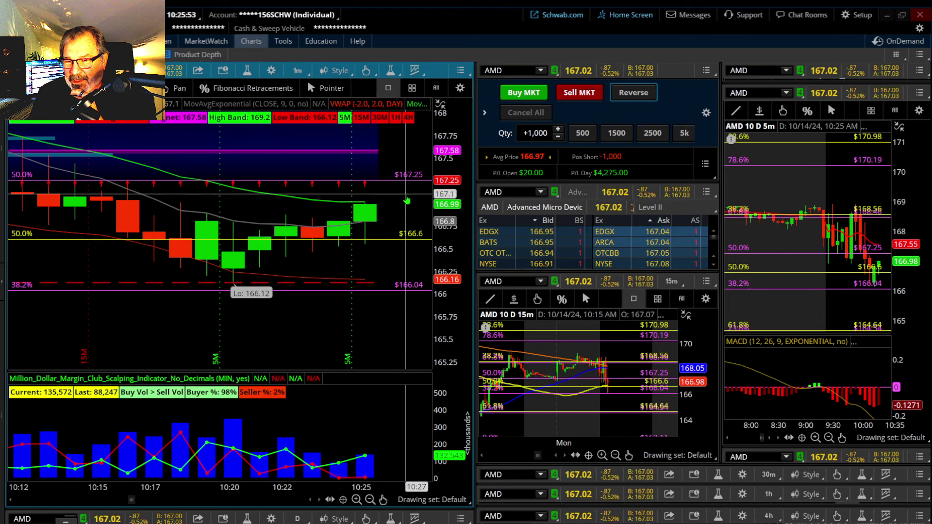
# Step: Compress the 1-minute chart's price axis twice and pan its bars left for right-side space
pyautogui.moveTo(451, 223); pyautogui.dragTo(451, 235)
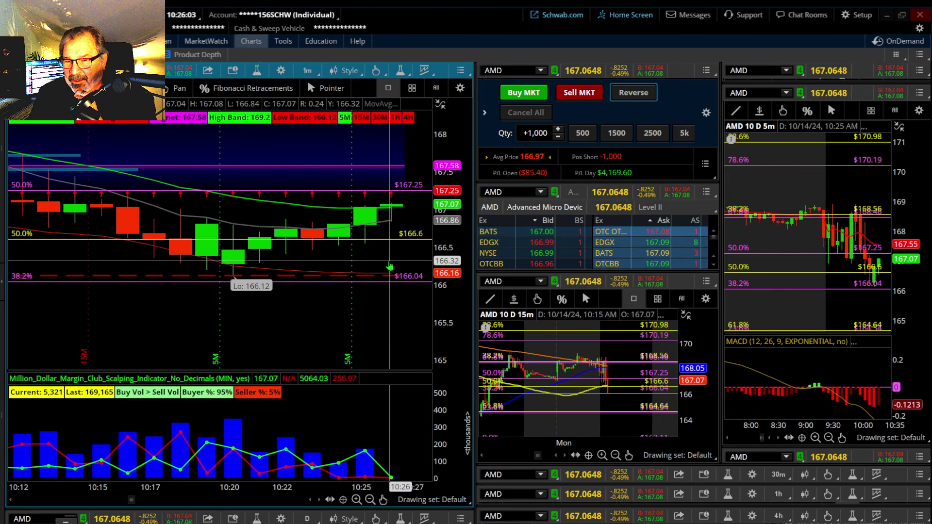
pyautogui.moveTo(383, 263); pyautogui.dragTo(305, 264)
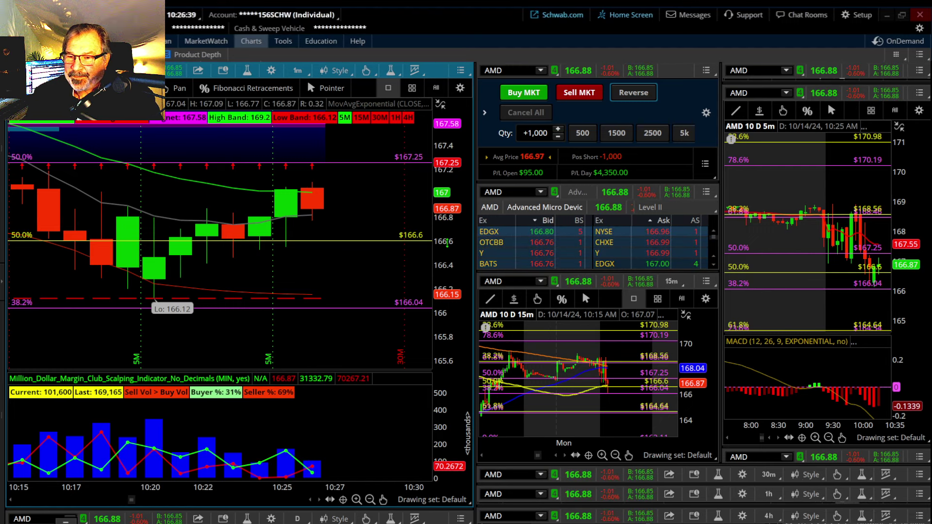
pyautogui.moveTo(447, 241); pyautogui.dragTo(446, 272)
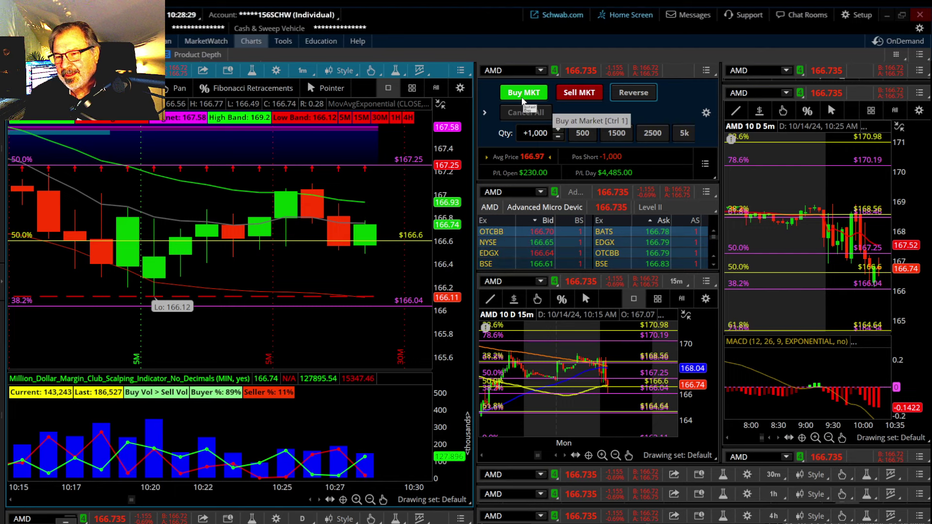
pyautogui.moveTo(417, 224); pyautogui.dragTo(339, 227)
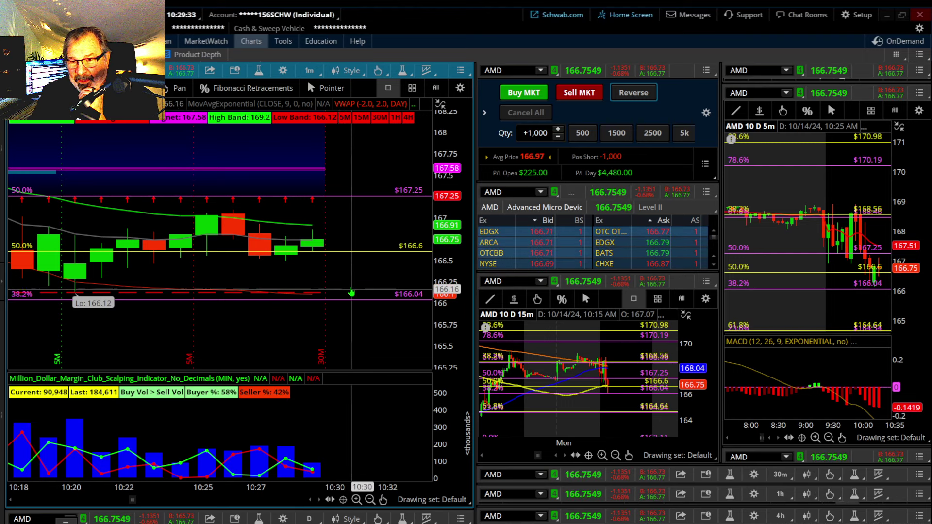
# Step: Scroll the 1-minute chart to the latest AMD bars and narrow its price range
pyautogui.scroll(-2, 343, 277)
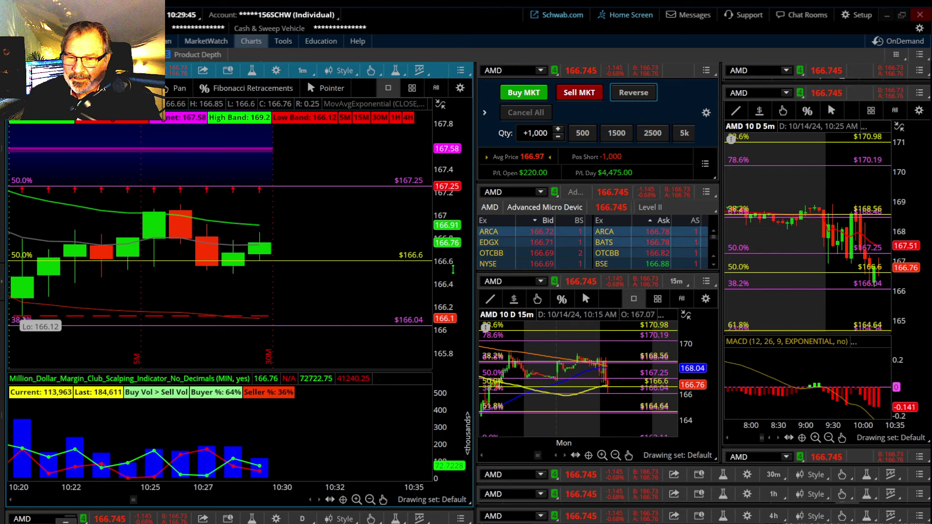
pyautogui.moveTo(452, 268); pyautogui.dragTo(450, 257)
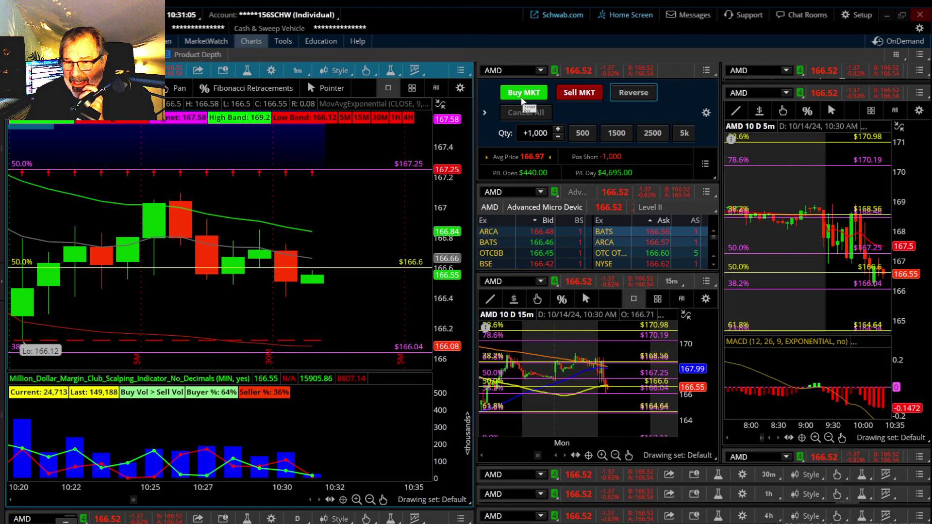
# Step: Buy back the 1,000 AMD shares at market, then stretch the 1m chart to show 168.56 and 164.64
pyautogui.click(522, 99)
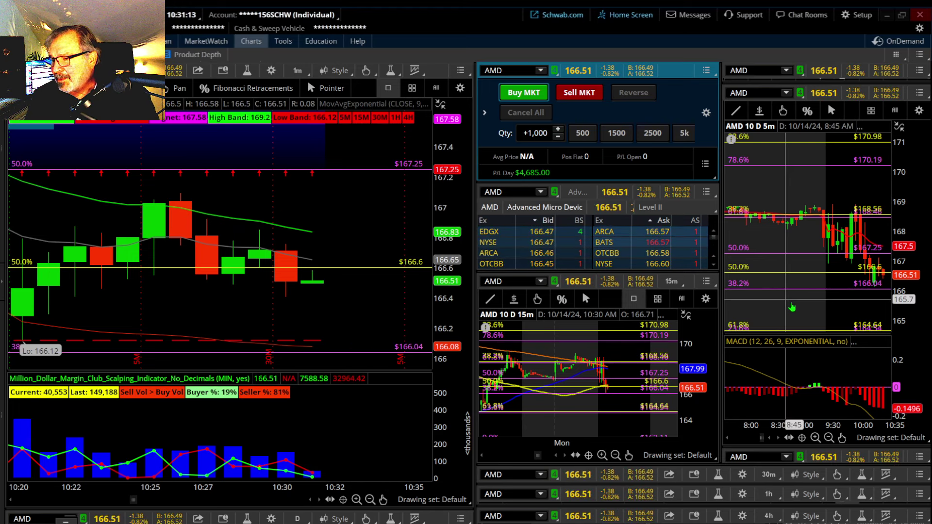
pyautogui.moveTo(798, 307); pyautogui.dragTo(763, 307)
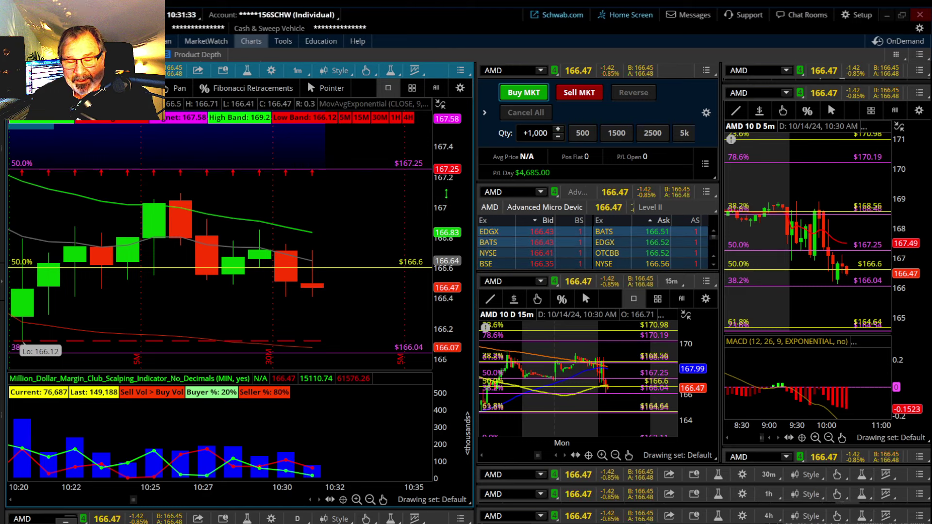
pyautogui.moveTo(452, 262); pyautogui.dragTo(452, 279)
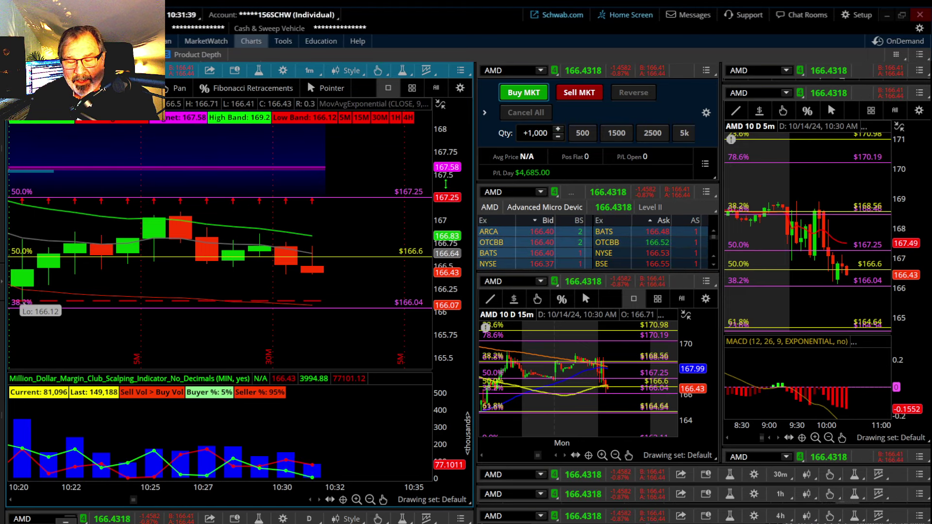
pyautogui.moveTo(445, 184); pyautogui.dragTo(446, 208)
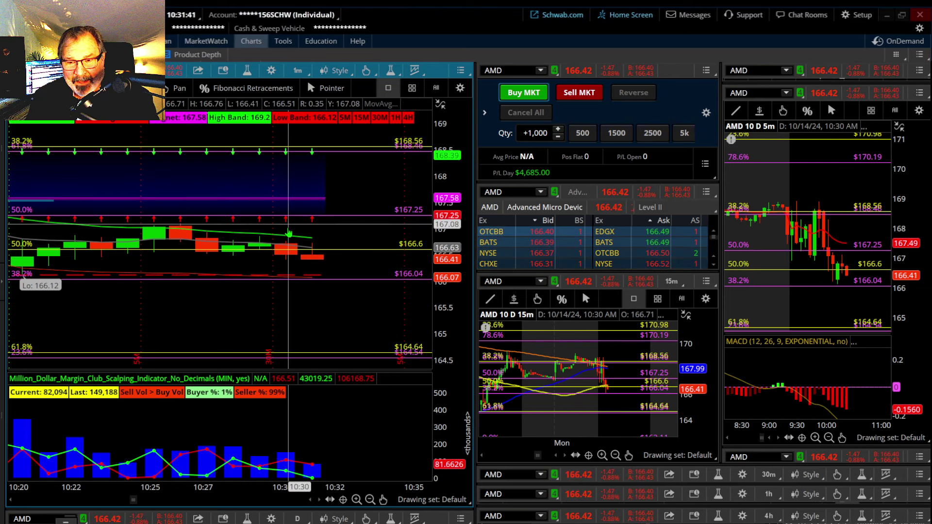